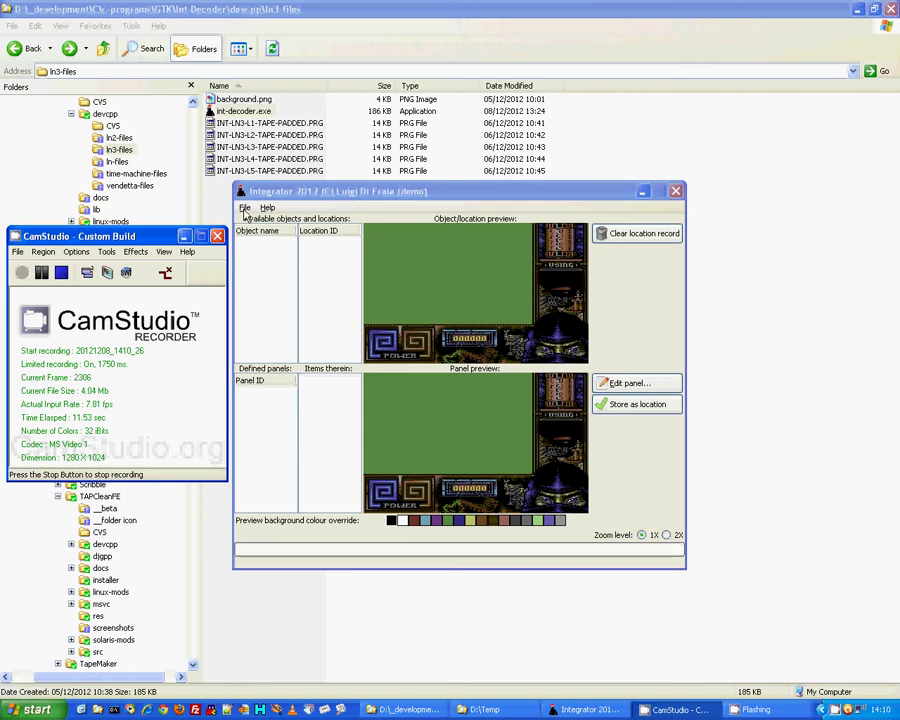
- Show the File menu's open and save commands in Integrator 2012
left_click(244, 208)
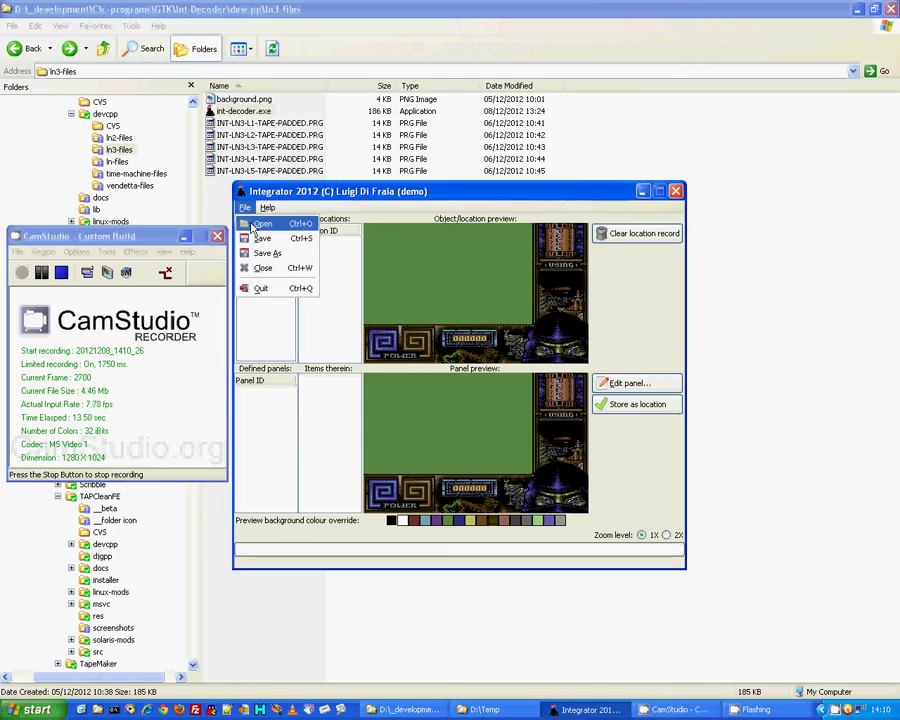
- Load INT-LN3-L1-TAPE-PADDED.PRG from the file chooser
left_click(253, 228)
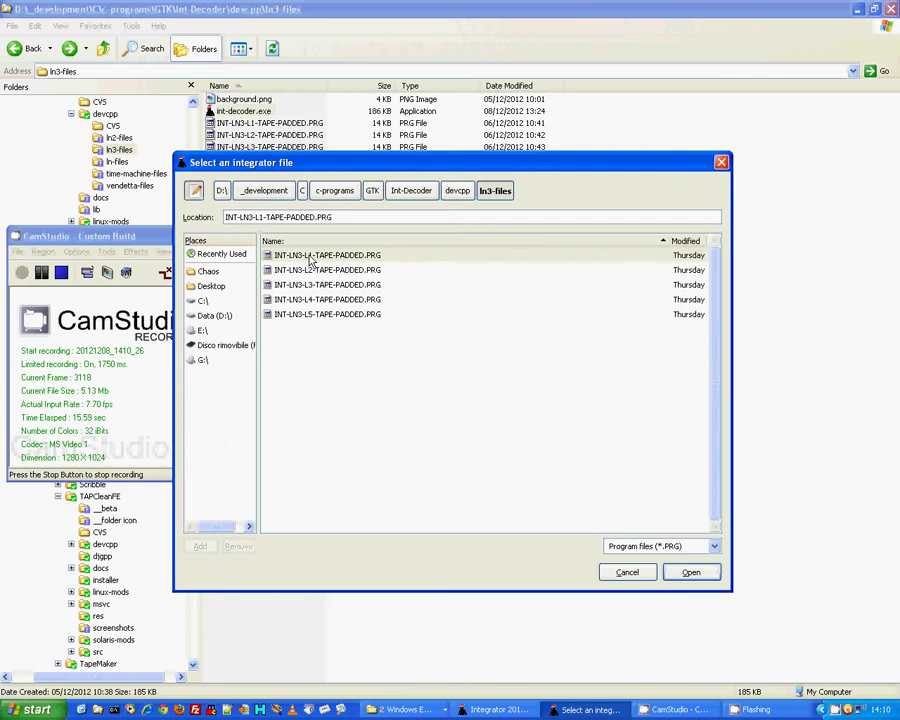
double_click(311, 256)
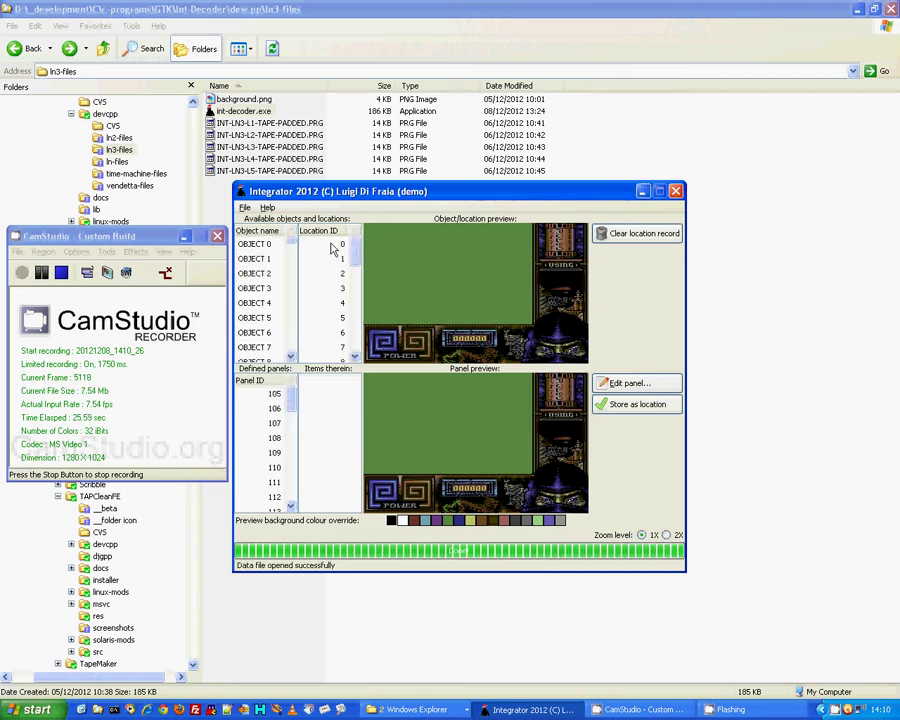
- Preview location 0 and panel 115, stepping through its items 106, 119 and 77
left_click(330, 249)
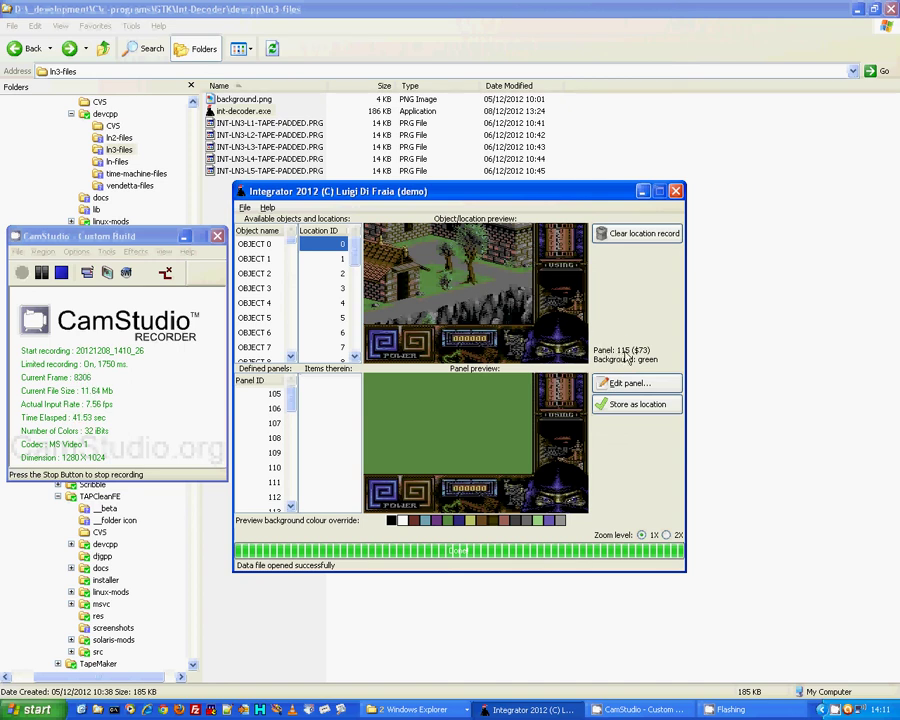
scroll(293, 415, "down", 1)
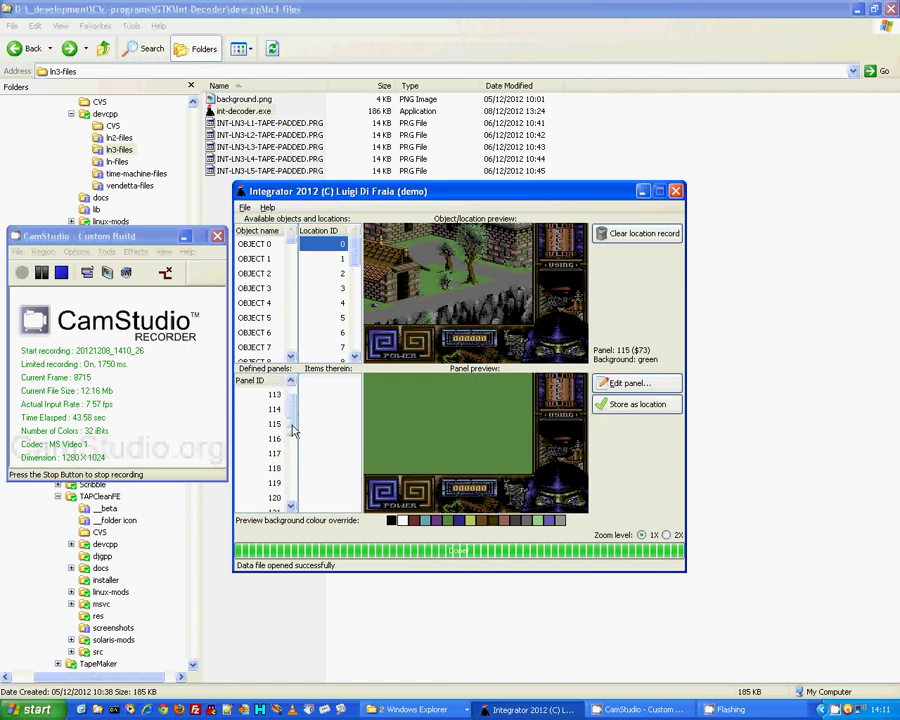
scroll(290, 418, "down", 2)
left_click(284, 419)
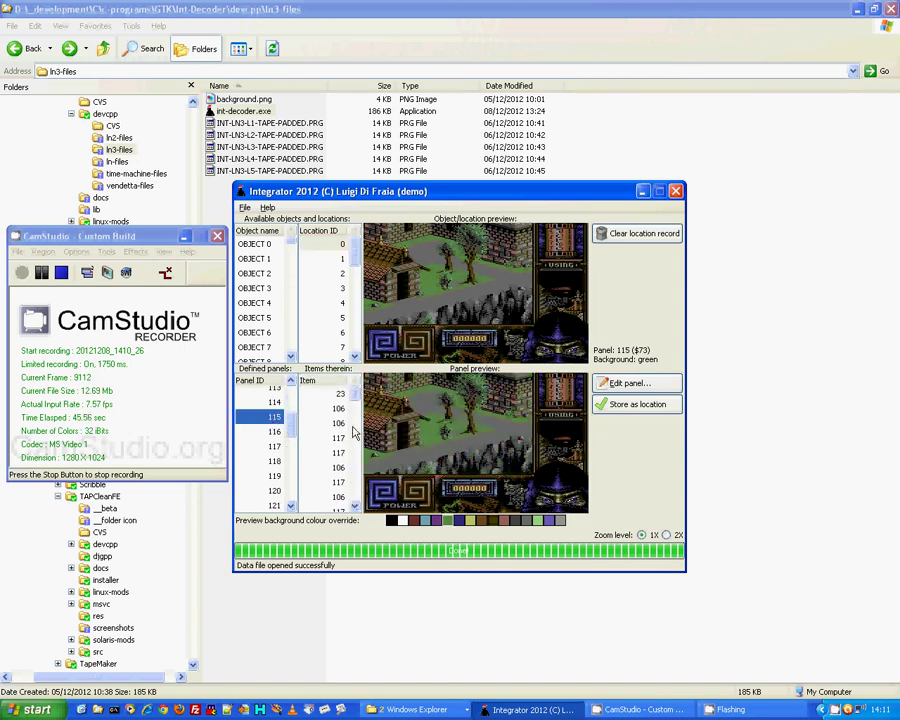
left_click(327, 467)
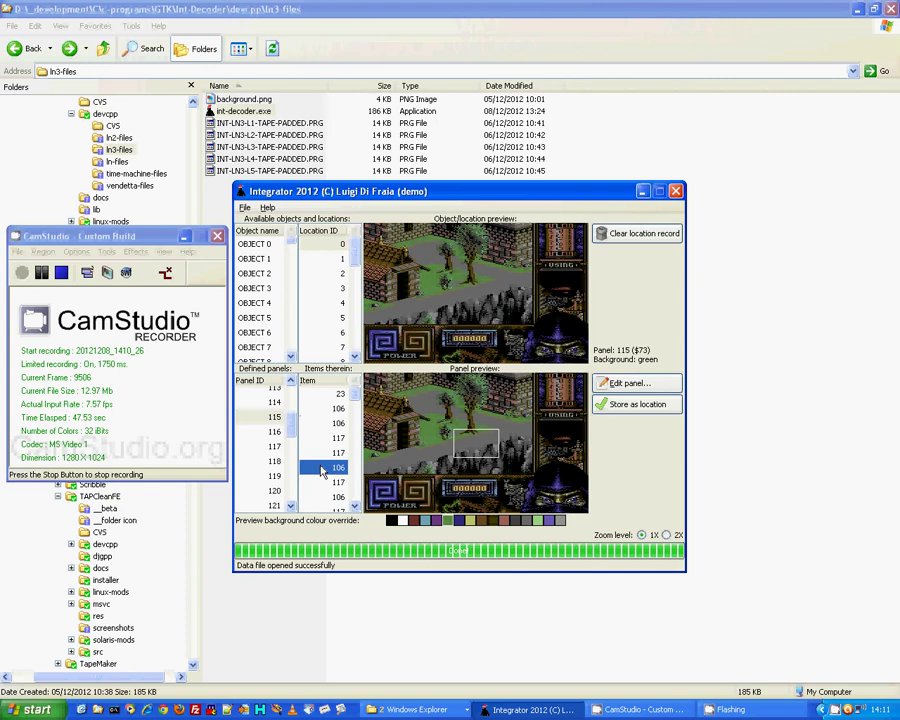
left_click(330, 408)
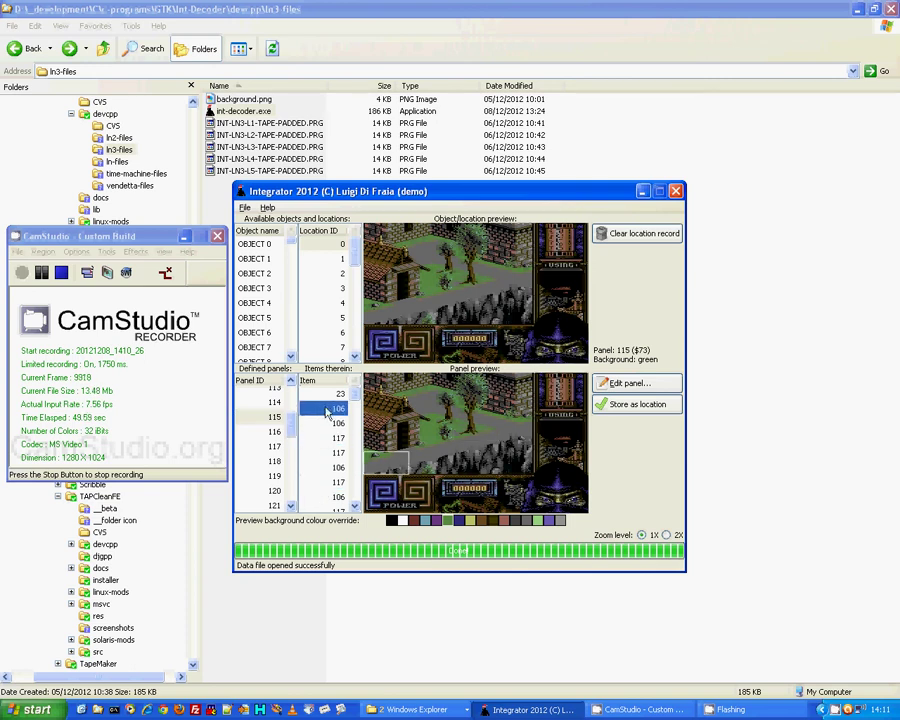
scroll(330, 430, "down", 3)
left_click(336, 438)
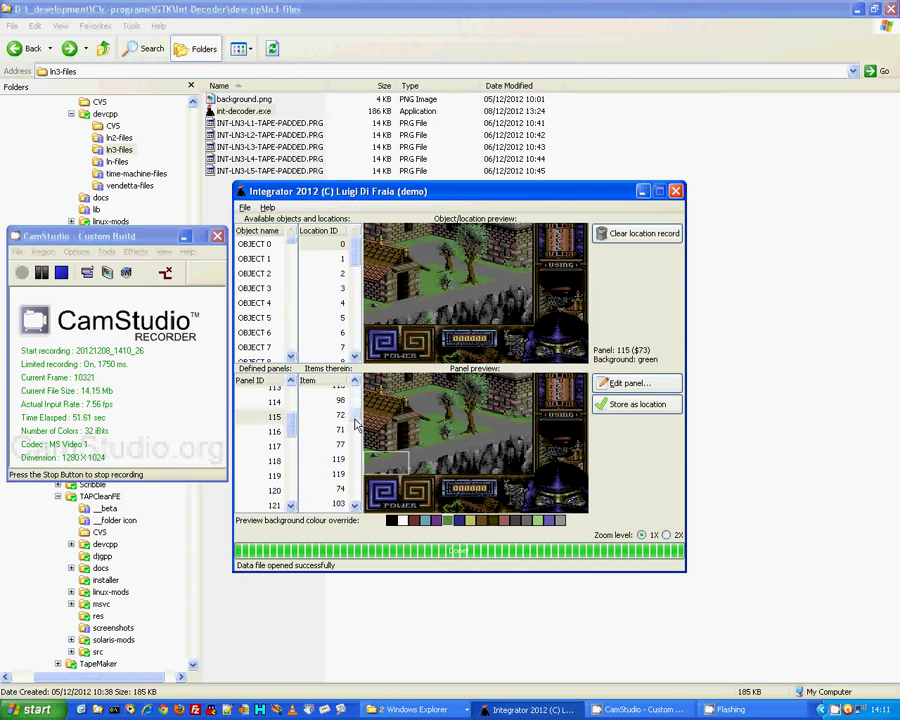
left_click(330, 452)
left_click(332, 423)
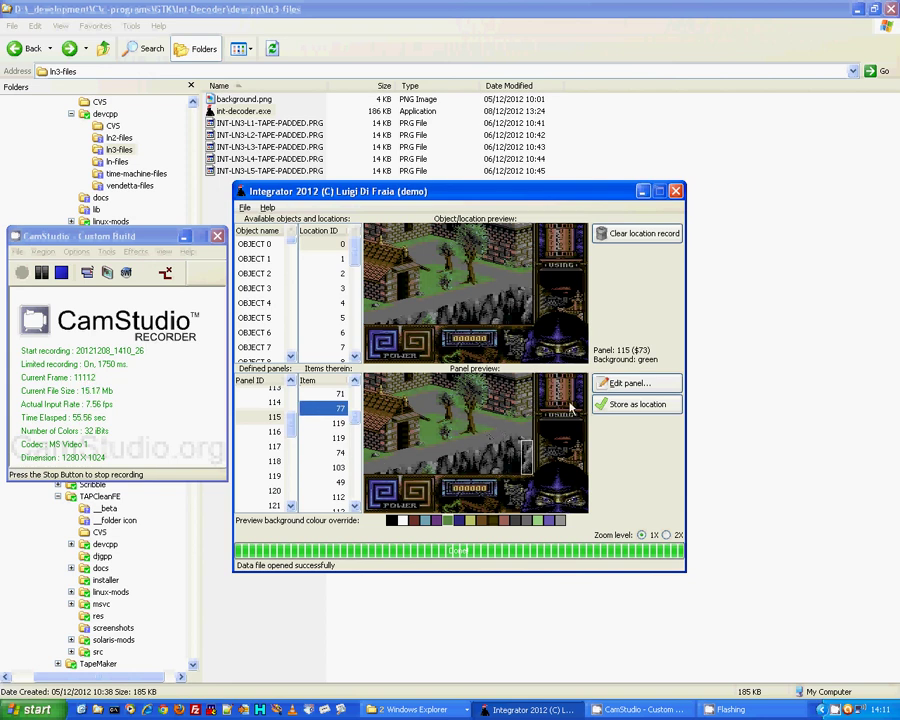
- Edit panel 115 with 'Select closer items first' on, and select house item 116
left_click(628, 383)
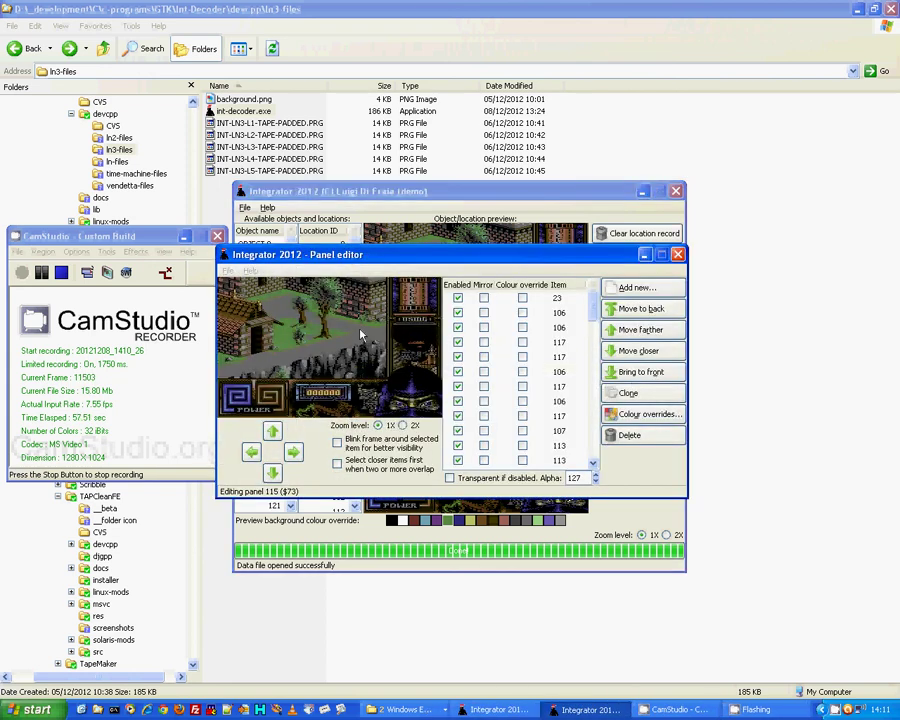
left_click(358, 463)
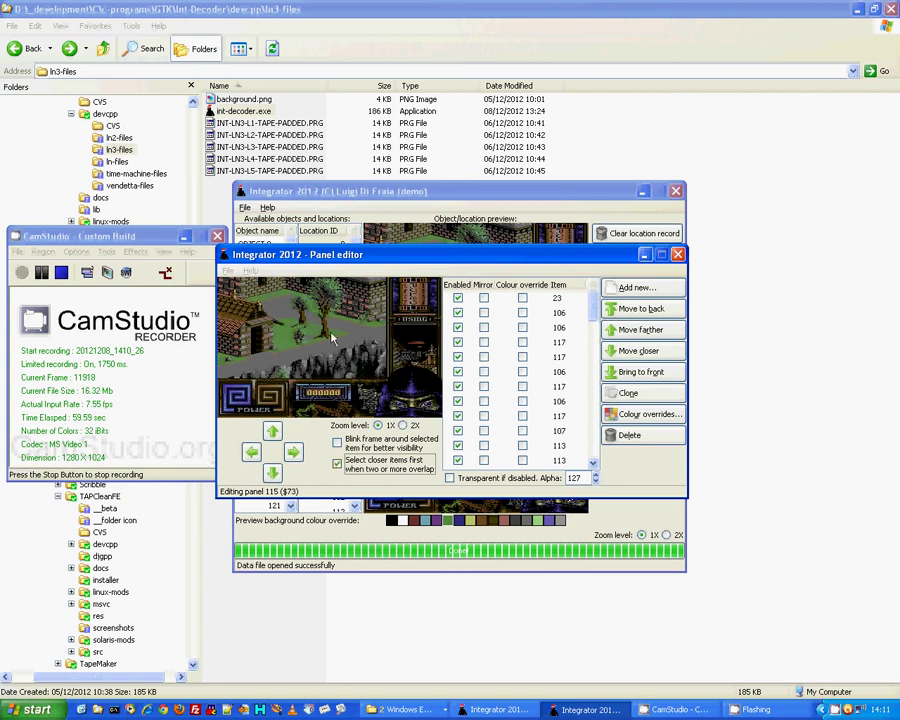
left_click(305, 308)
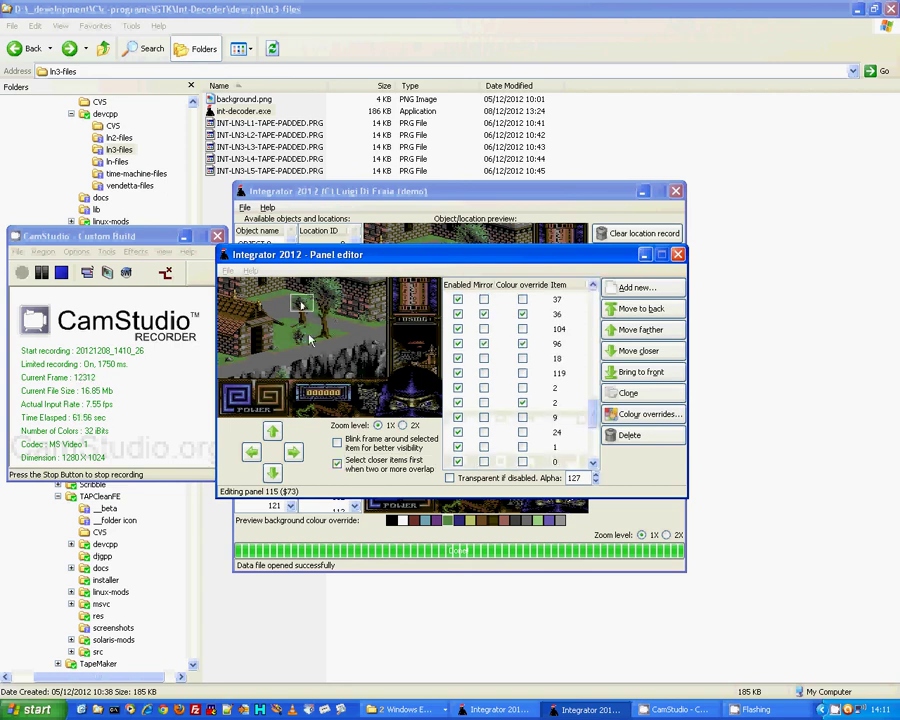
left_click(296, 305)
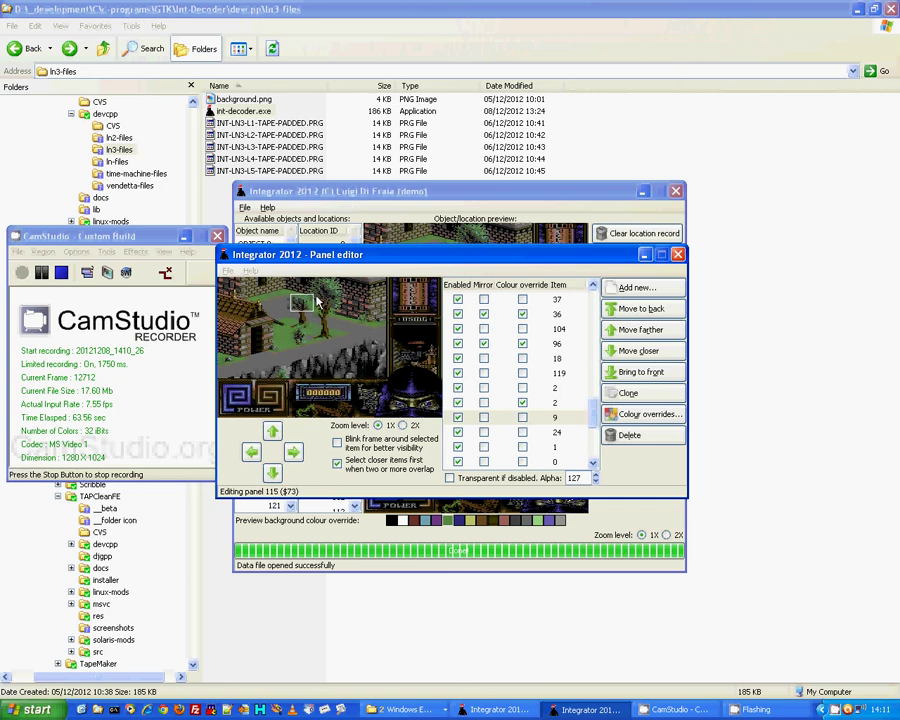
left_click(323, 303)
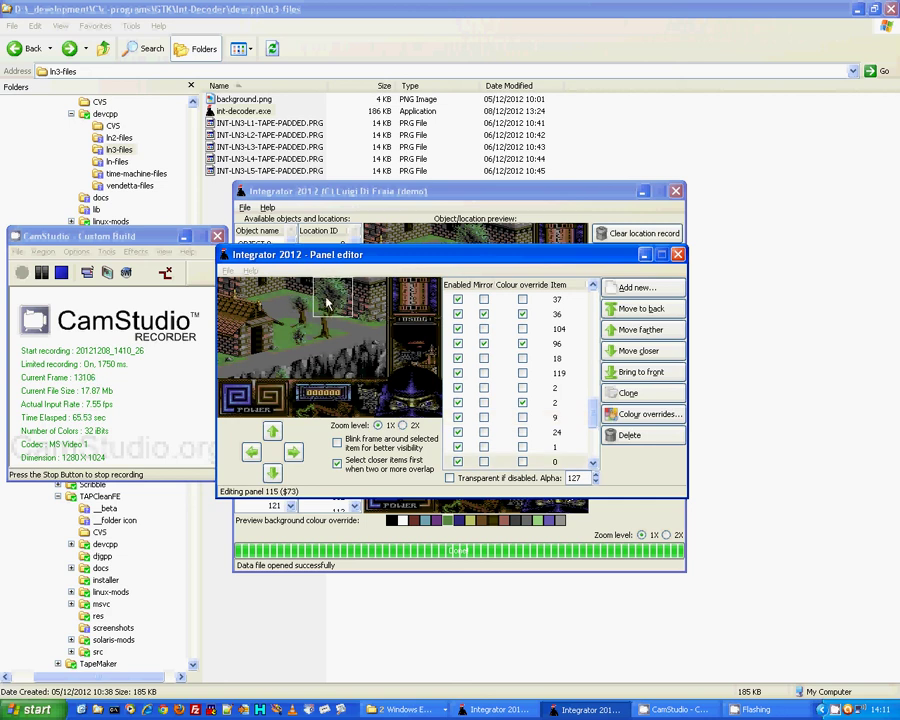
left_click(232, 363)
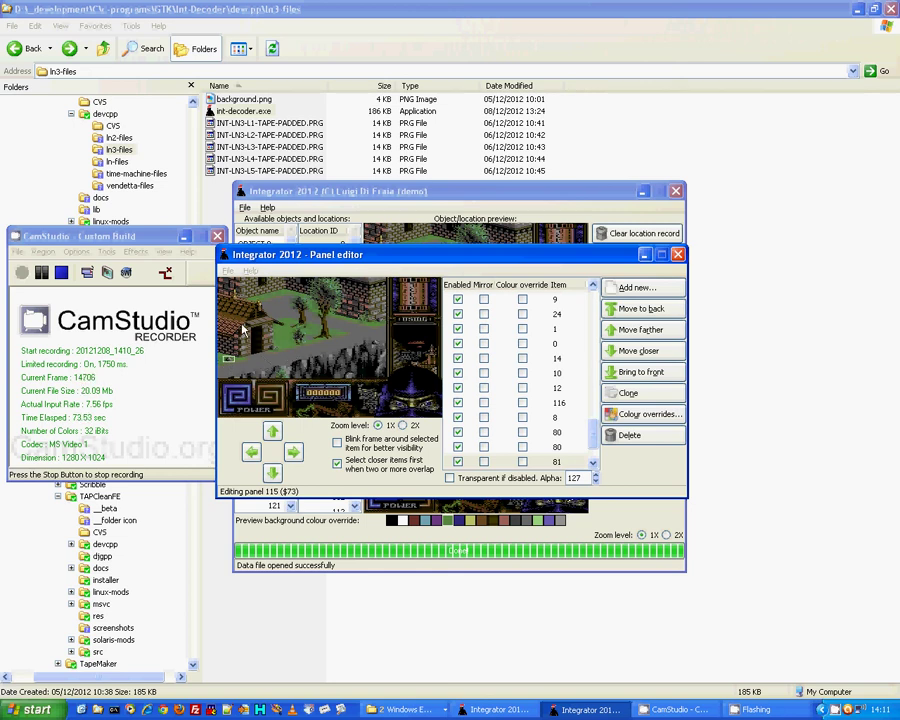
left_click(242, 330)
left_click(242, 330)
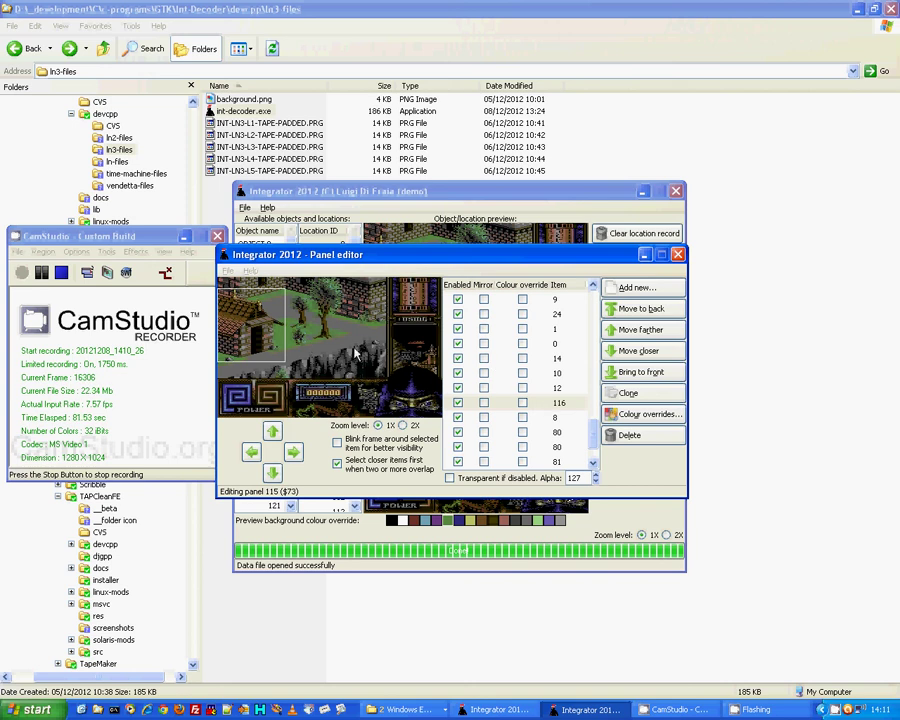
- Bring house item 116 to the front and drag it right and down
left_click(641, 371)
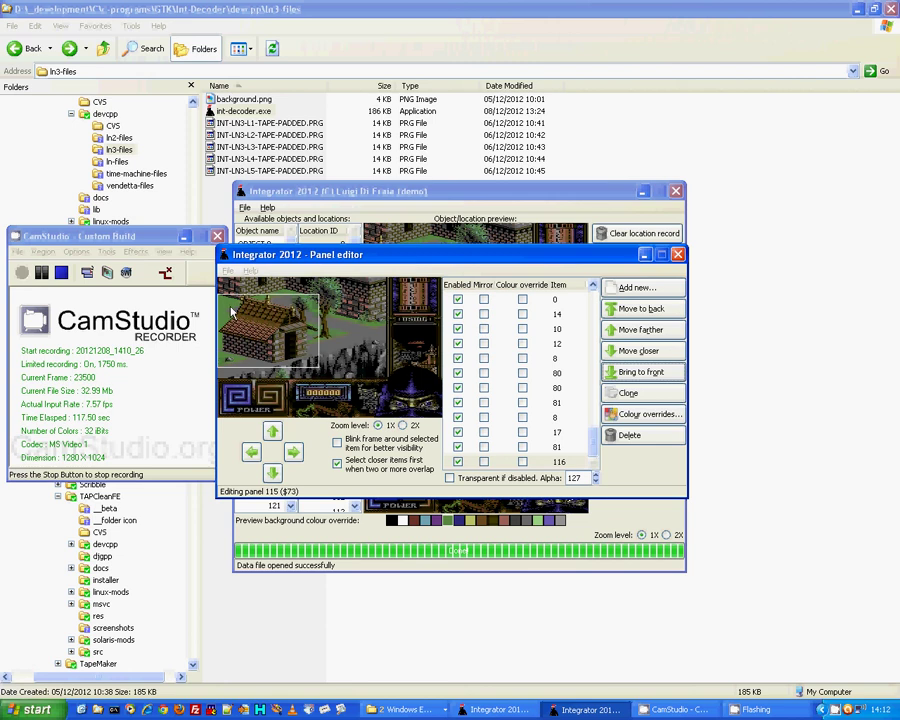
mouse_move(231, 312)
left_mouse_down()
mouse_move(275, 322)
mouse_move(261, 290)
mouse_move(346, 328)
mouse_move(270, 321)
left_mouse_up()
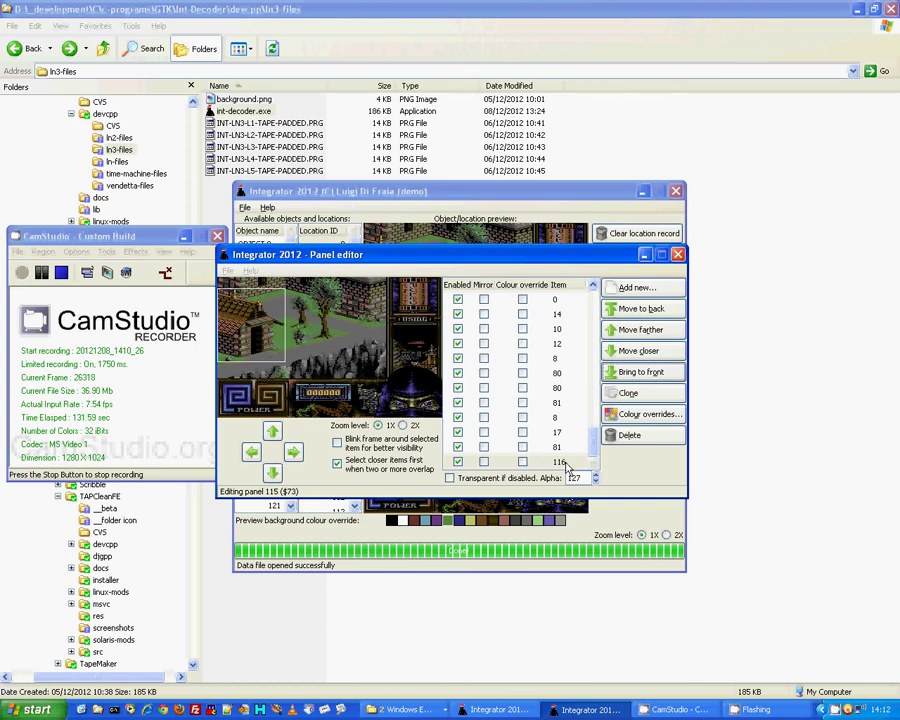
- Close panel 115's editor and edit panel 116 instead
left_click(677, 254)
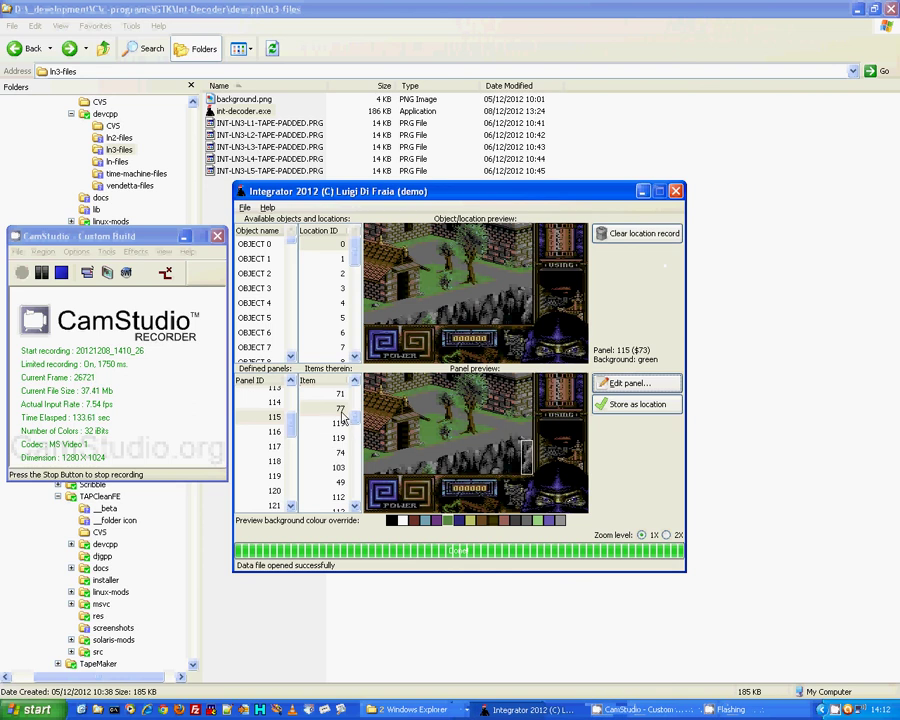
left_click(299, 432)
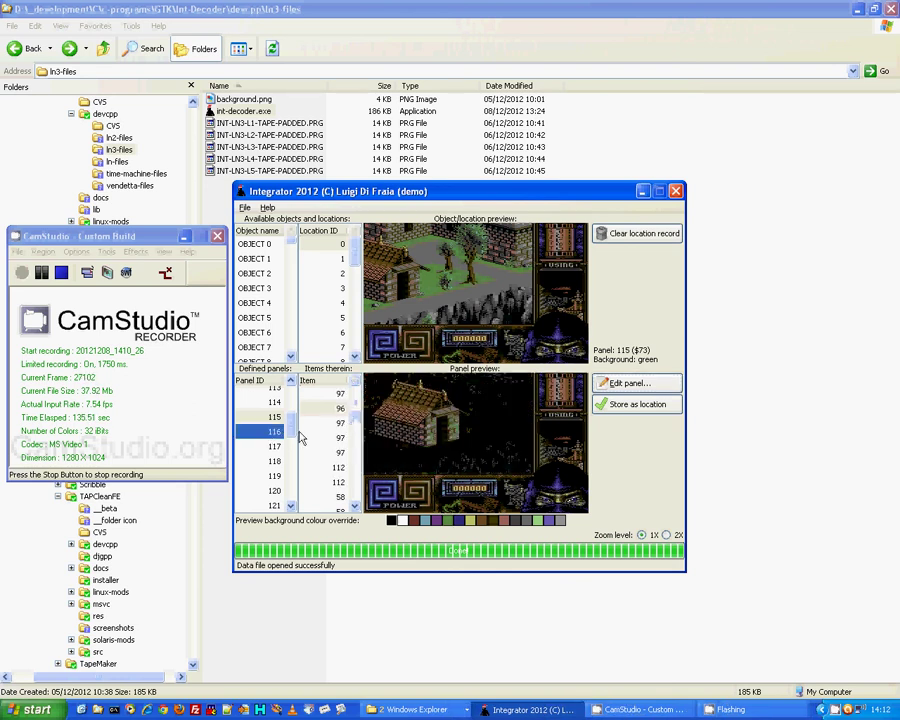
left_click(628, 383)
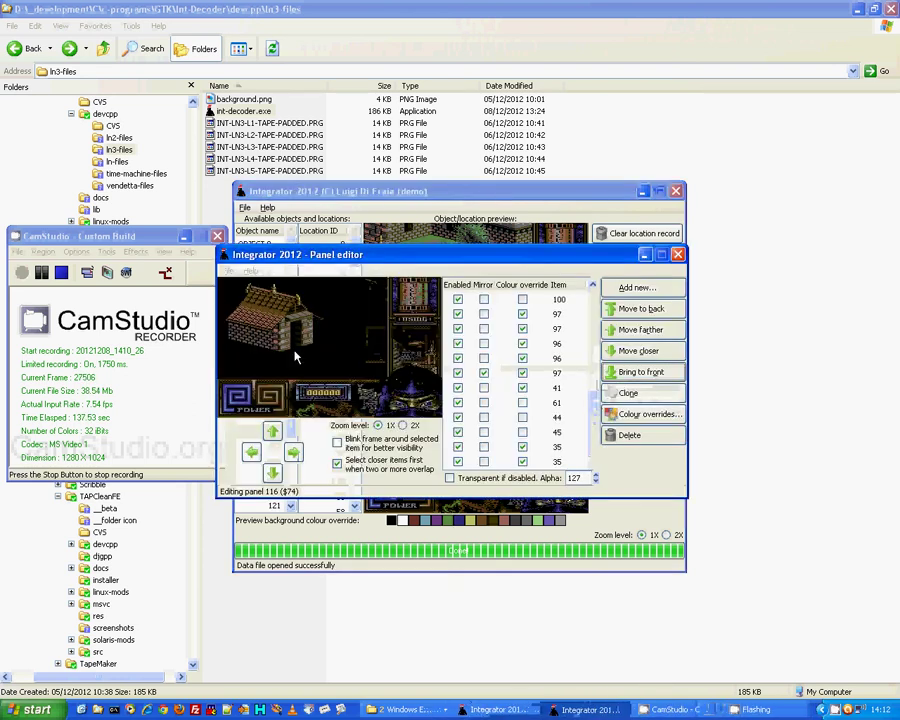
scroll(598, 323, "down", 5)
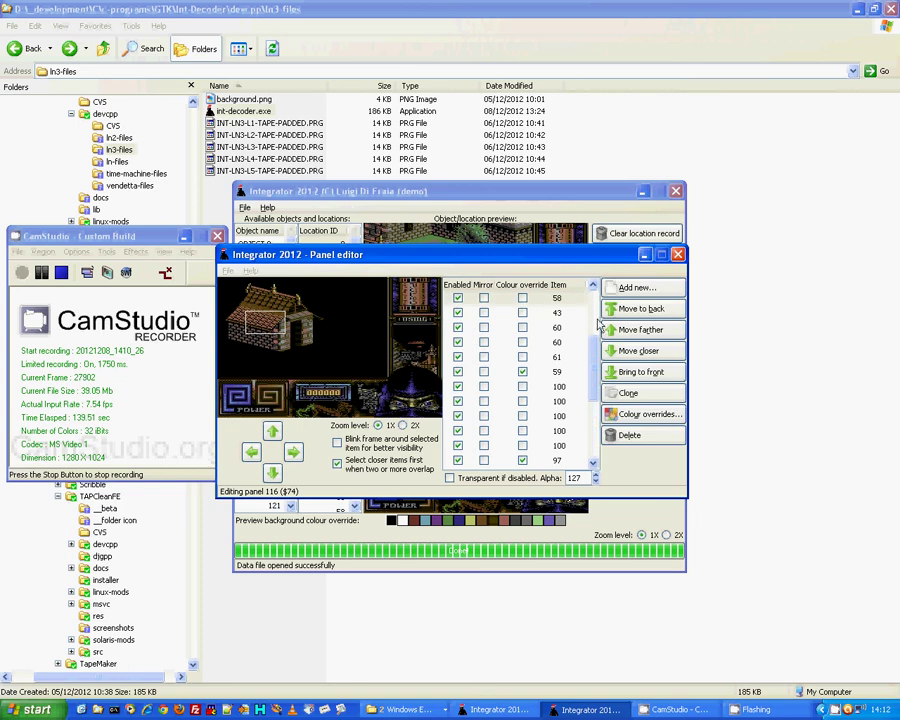
- Override light red with light green on the first roof item
left_click(645, 413)
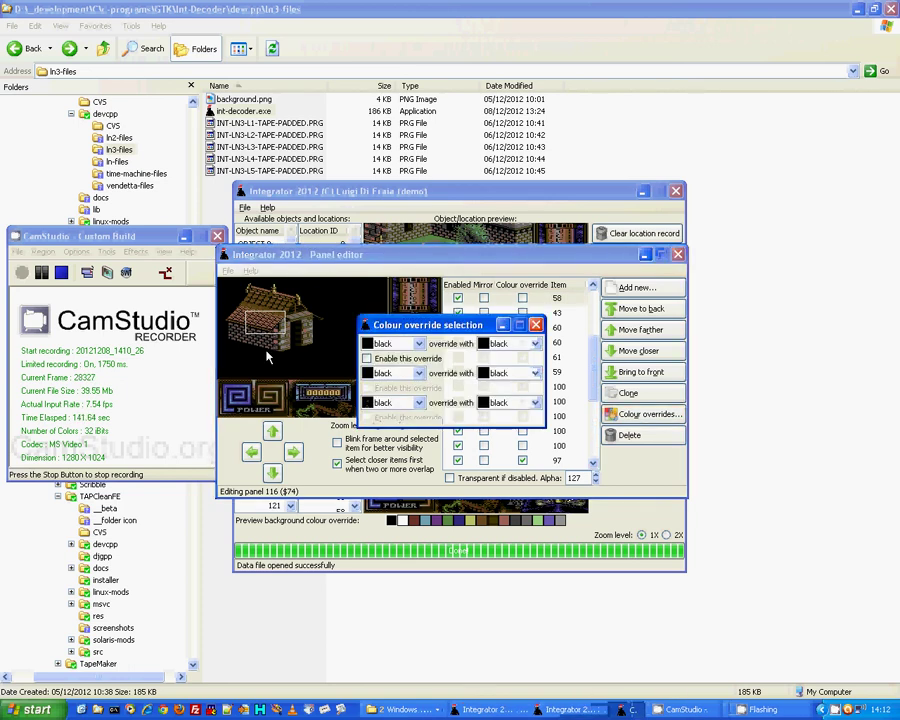
left_click(388, 344)
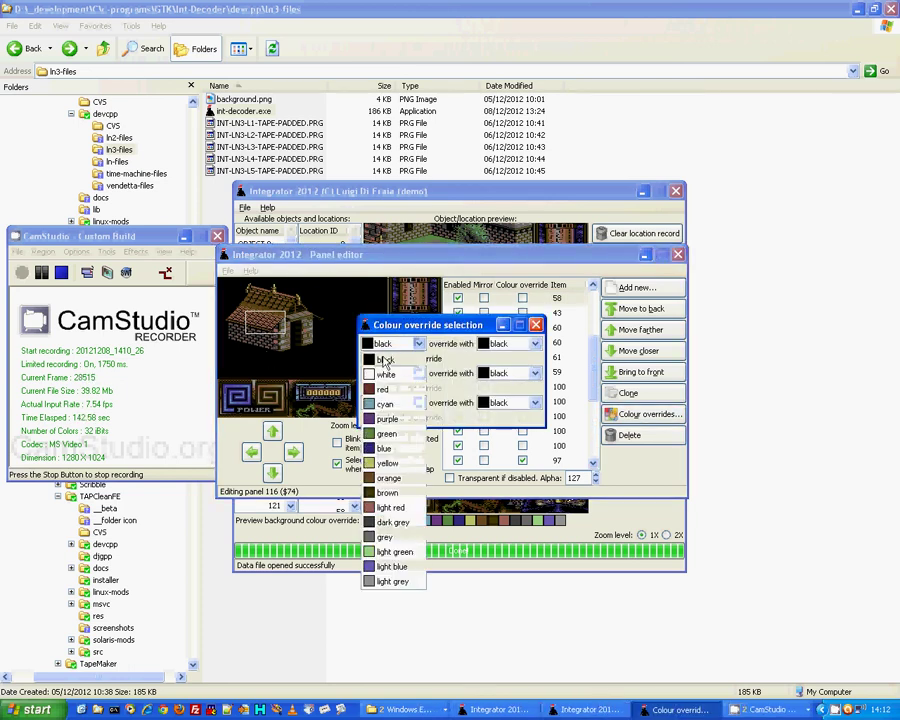
left_click(391, 507)
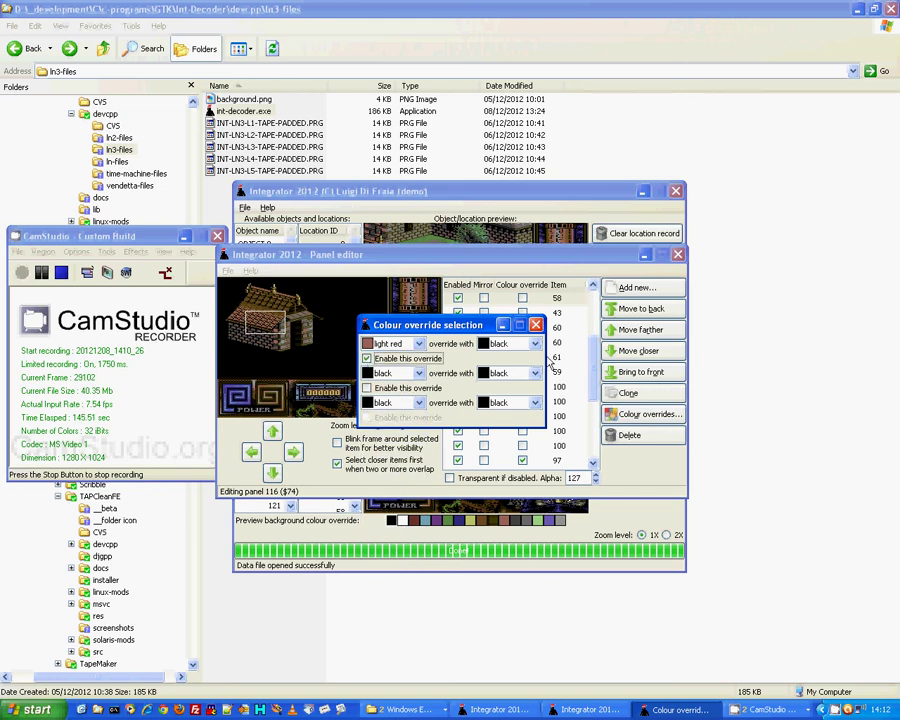
left_click(534, 344)
left_click(510, 551)
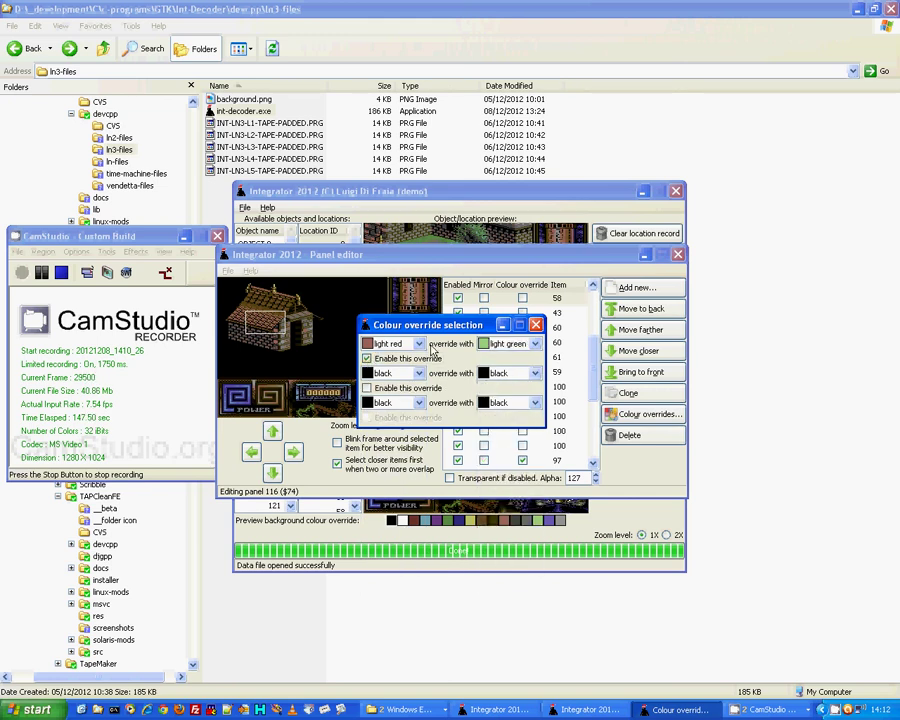
left_click(520, 328)
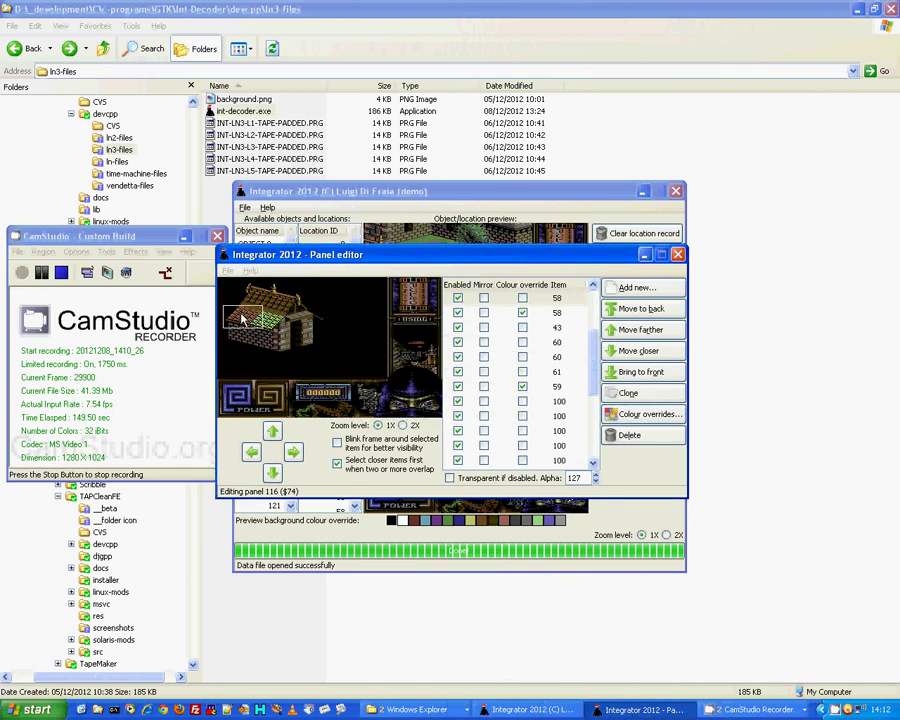
- Apply the same light red to light green override to the second roof item
left_click(648, 414)
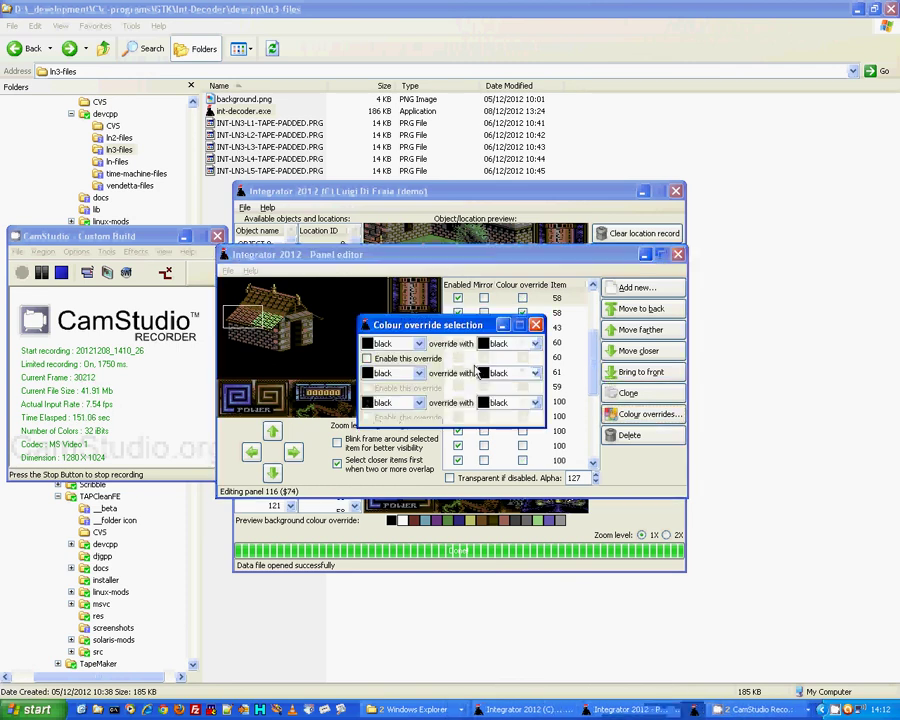
left_click(417, 344)
left_click(401, 508)
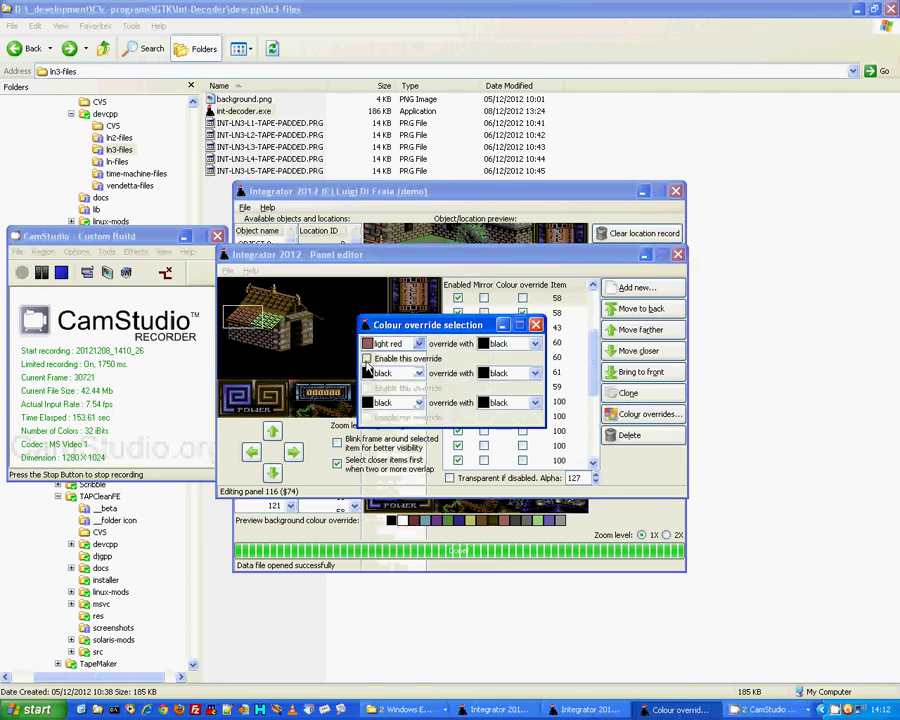
left_click(534, 344)
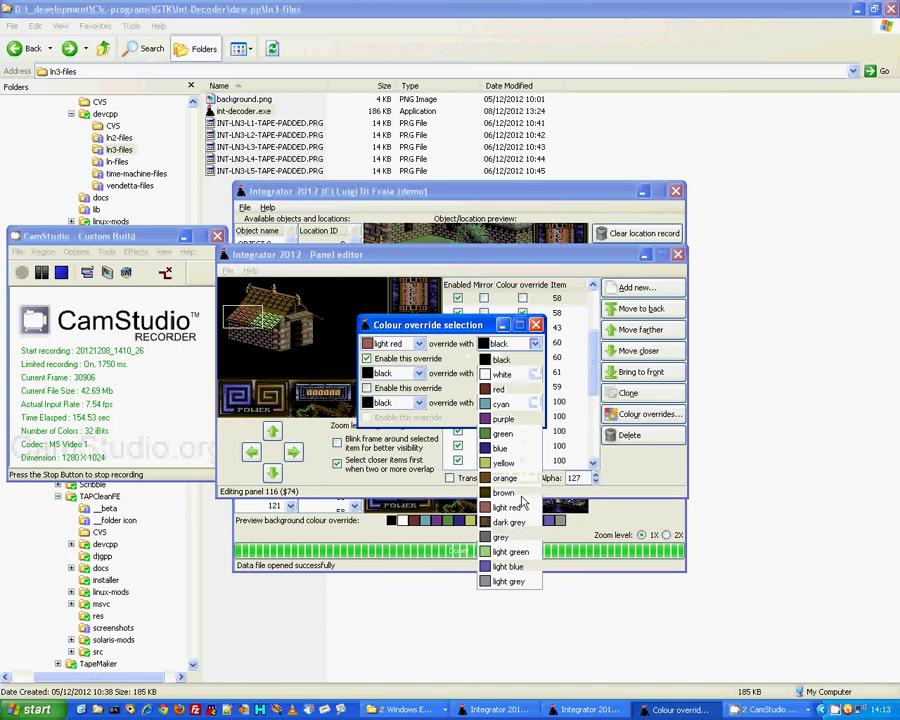
left_click(530, 556)
left_click(536, 325)
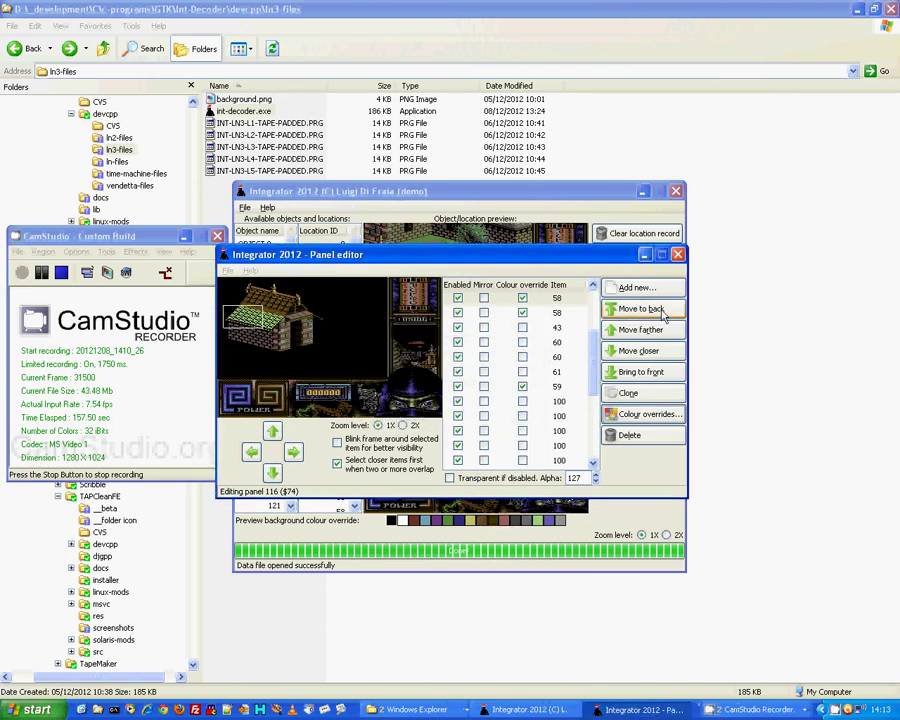
- Reopen panel 115 in the editor and select the house, item 116
left_click(678, 254)
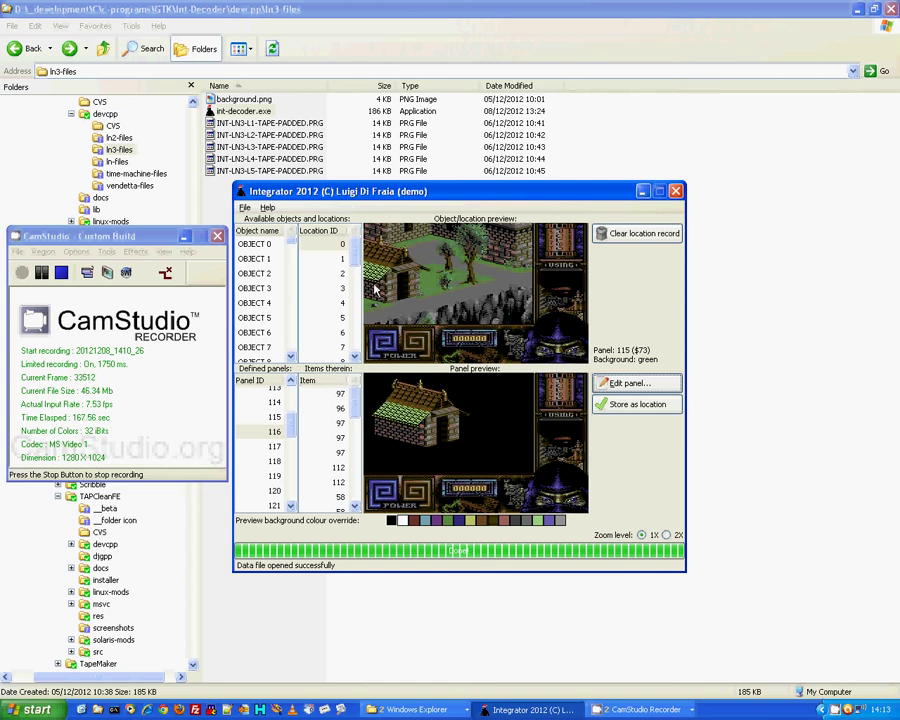
left_click(276, 417)
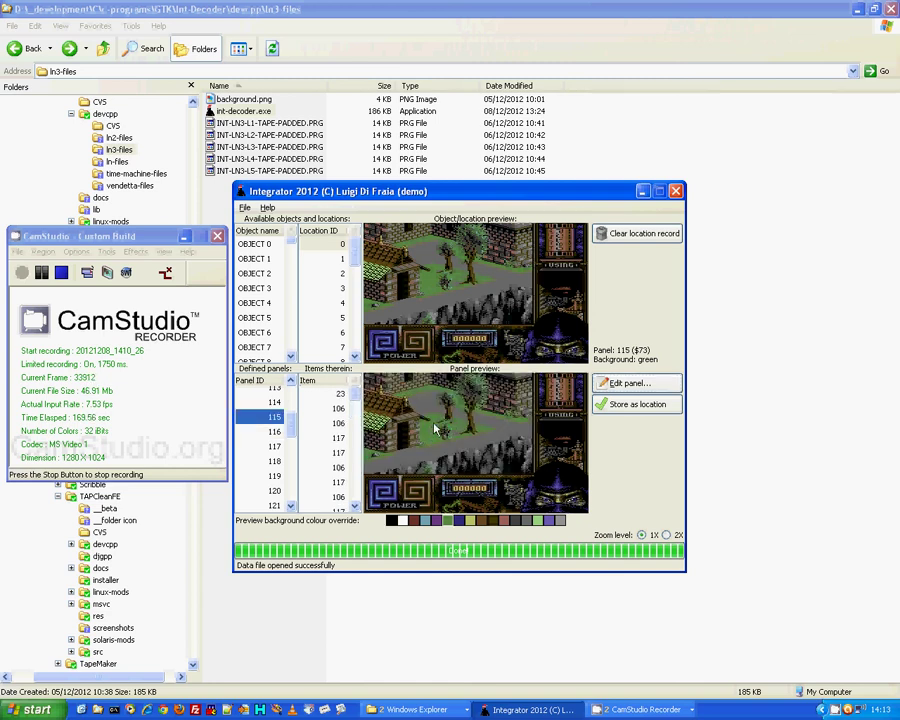
left_click(630, 384)
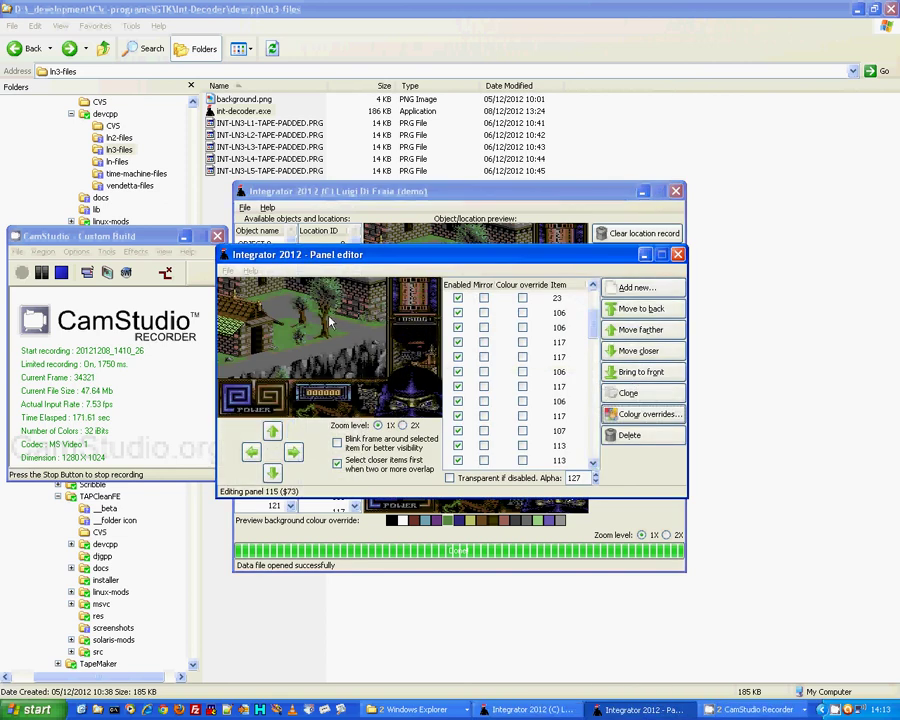
left_click(251, 336)
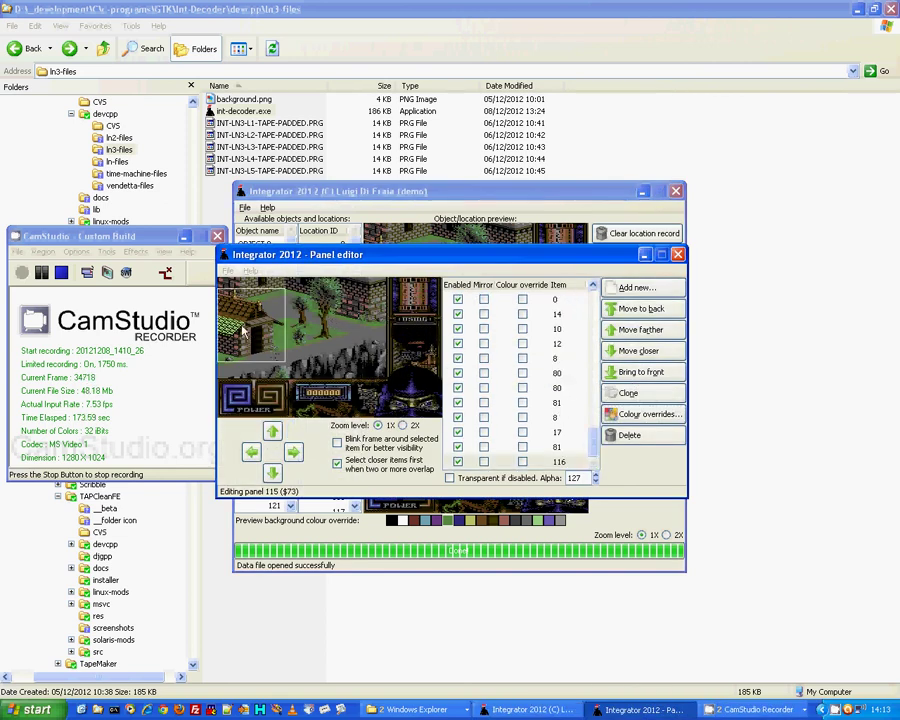
- Shift the house right, move it behind the stone wall, and close the editor
left_click_drag(241, 331, 287, 331)
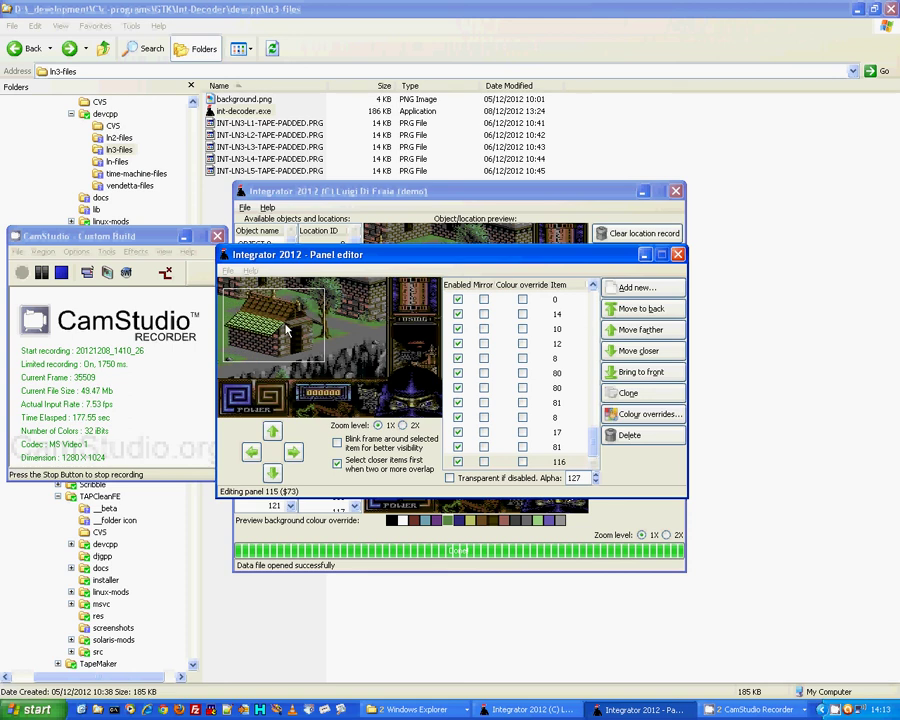
left_click(637, 331)
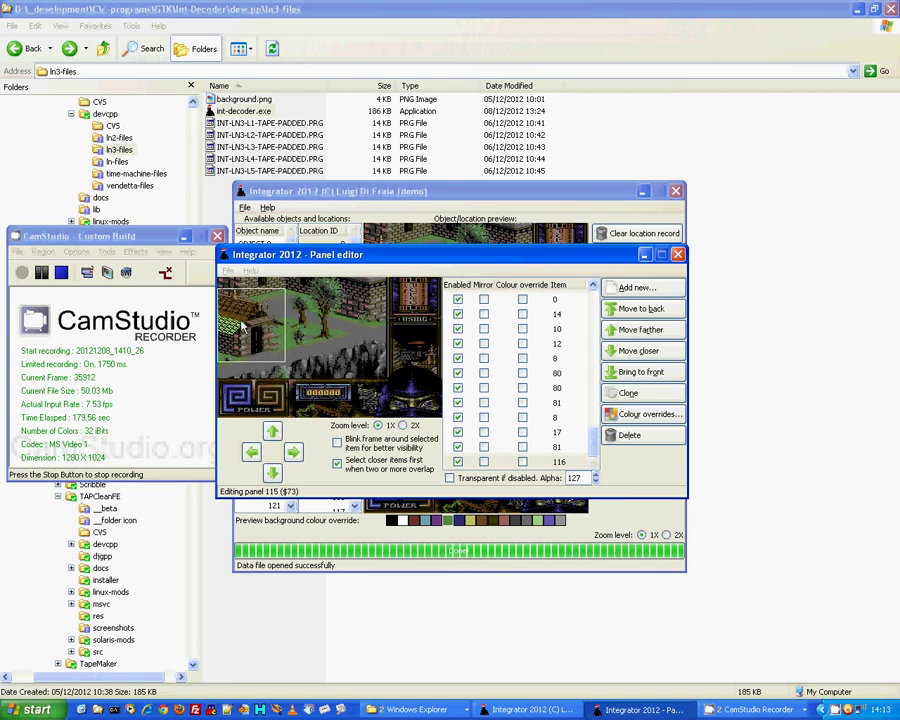
left_click(678, 254)
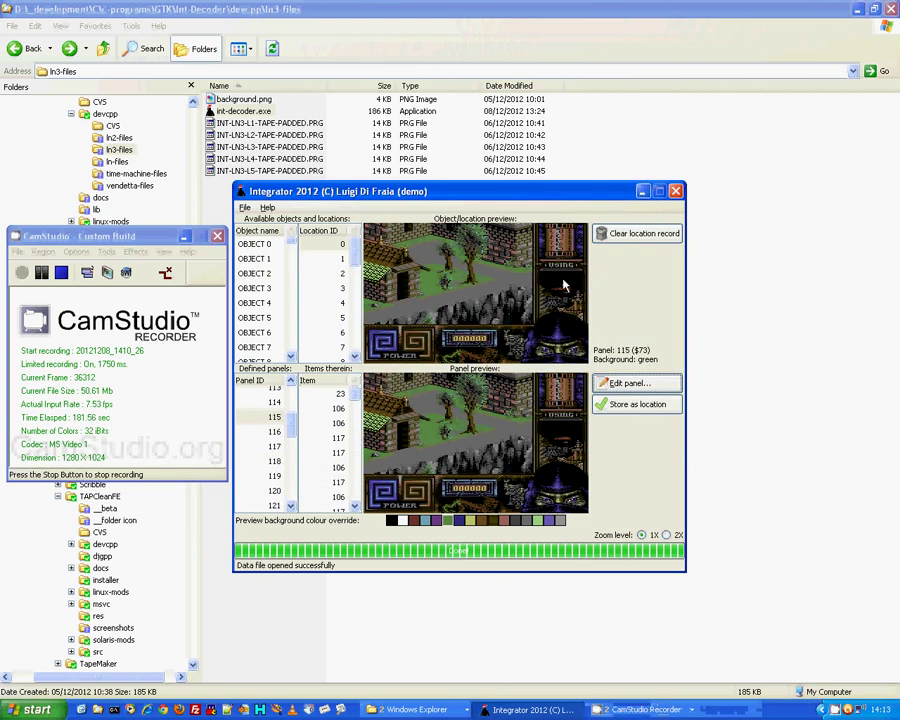